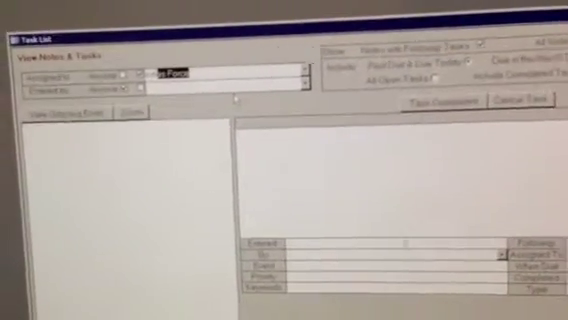
text(J)
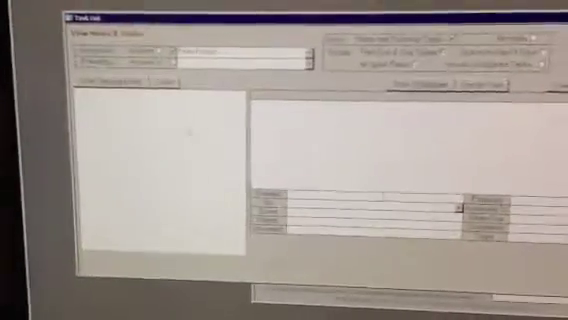
Step: Load the Task List rows for the Sales Force team
key(Return)
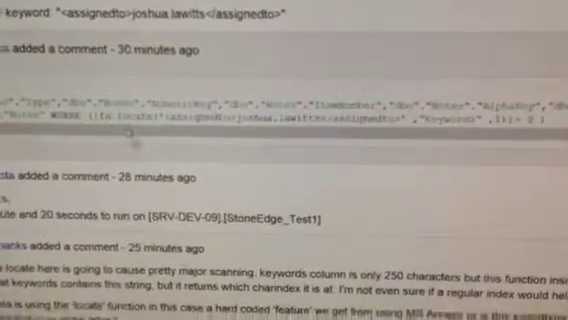
scroll(128, 132, down, 6)
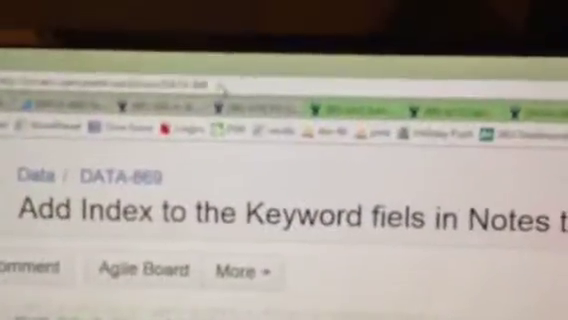
Step: Select the web address of Jira ticket DATA-869
click(120, 70)
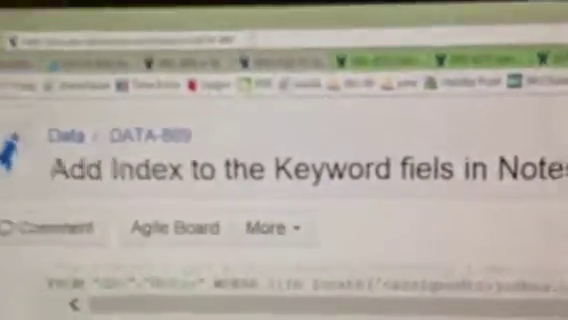